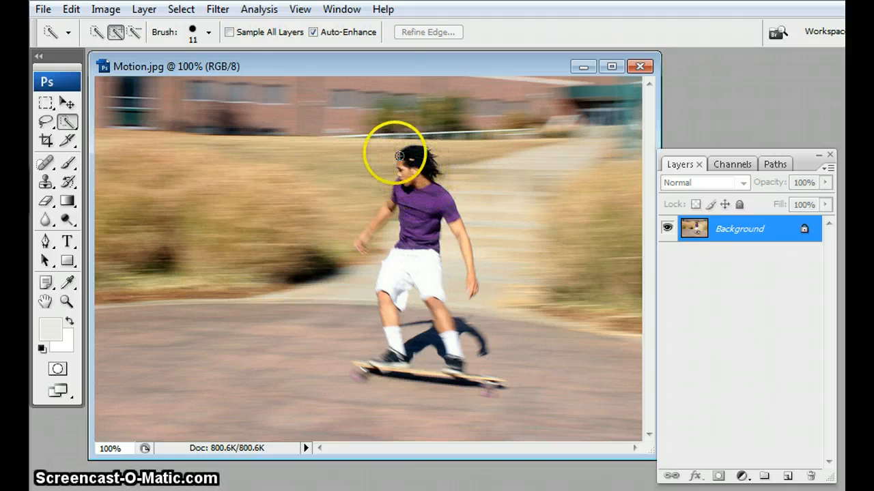
- Set the Quick Selection brush diameter to 44 px and select the skateboarder's head, purple shirt and white shorts
{"action": "left_click", "coordinate": [207, 37]}
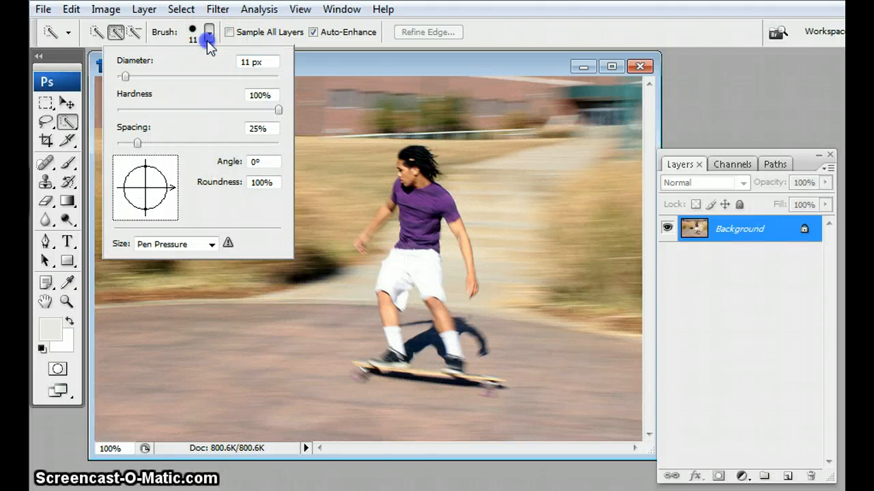
{"action": "left_click_drag", "start_coordinate": [125, 76], "coordinate": [152, 76]}
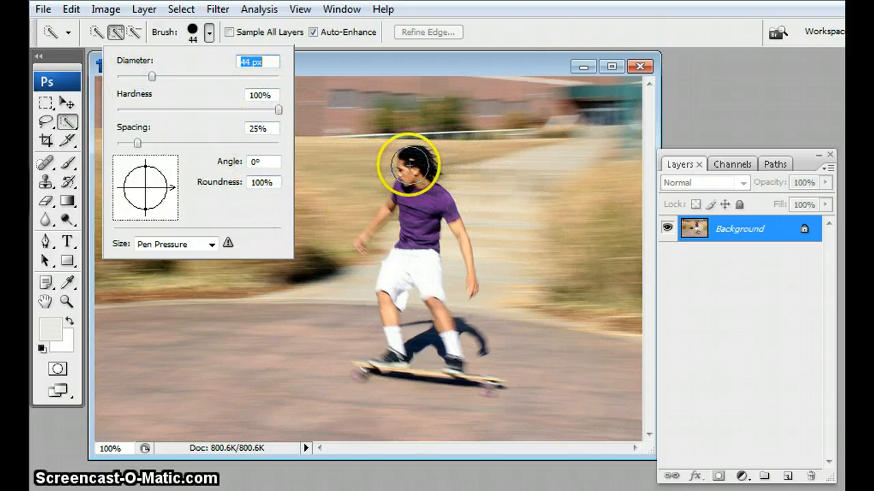
{"action": "left_click", "coordinate": [417, 163]}
{"action": "left_click", "coordinate": [414, 161]}
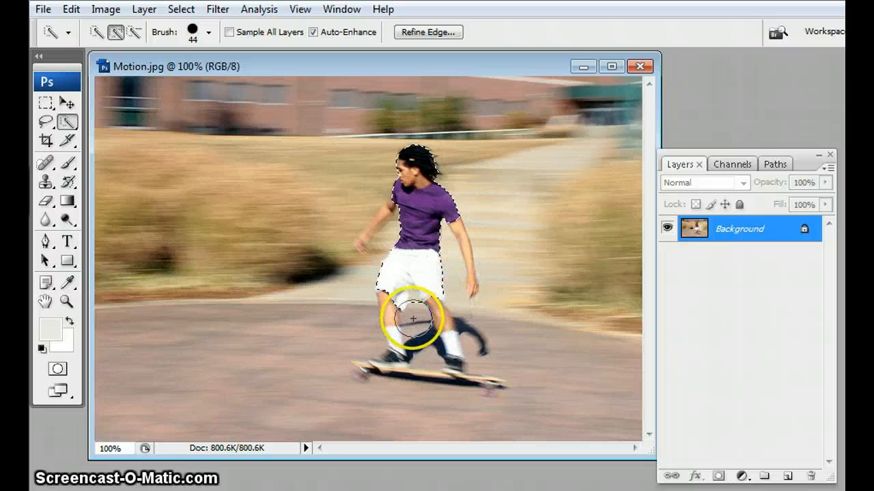
{"action": "left_click", "coordinate": [416, 299]}
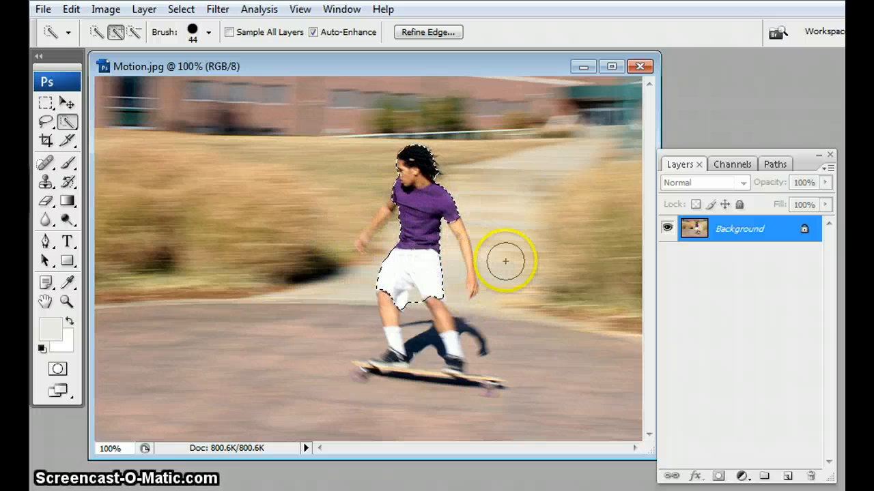
- Reduce the selection brush diameter to 11 px and add both of the skateboarder's arms and hands to the selection
{"action": "left_click", "coordinate": [209, 33]}
{"action": "left_click_drag", "start_coordinate": [153, 74], "coordinate": [147, 74]}
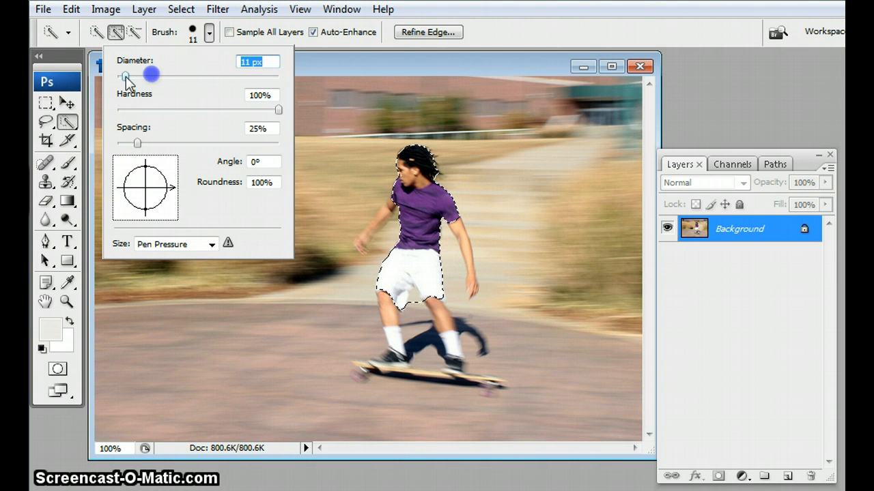
{"action": "left_click_drag", "start_coordinate": [460, 242], "coordinate": [454, 228]}
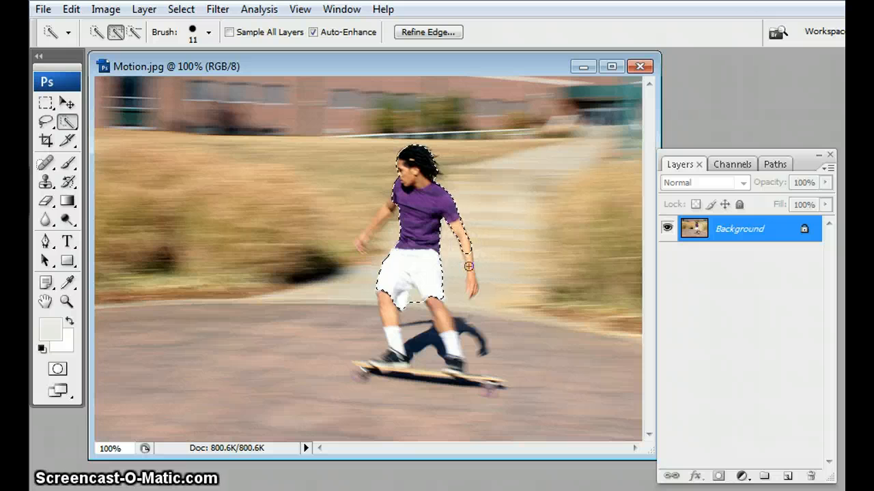
{"action": "mouse_move", "coordinate": [470, 273]}
{"action": "left_mouse_down"}
{"action": "mouse_move", "coordinate": [470, 323]}
{"action": "mouse_move", "coordinate": [459, 302]}
{"action": "mouse_move", "coordinate": [473, 296]}
{"action": "mouse_move", "coordinate": [513, 324]}
{"action": "mouse_move", "coordinate": [488, 334]}
{"action": "mouse_move", "coordinate": [473, 309]}
{"action": "left_mouse_up"}
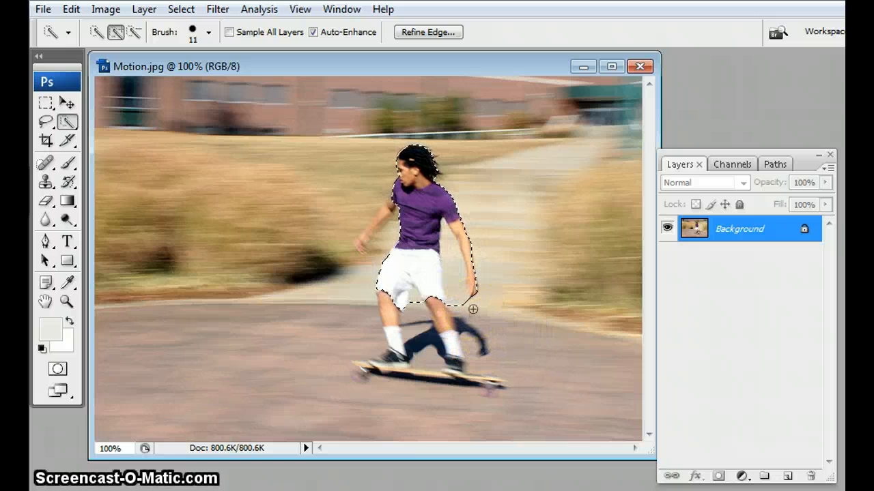
{"action": "left_click_drag", "start_coordinate": [369, 247], "coordinate": [380, 214]}
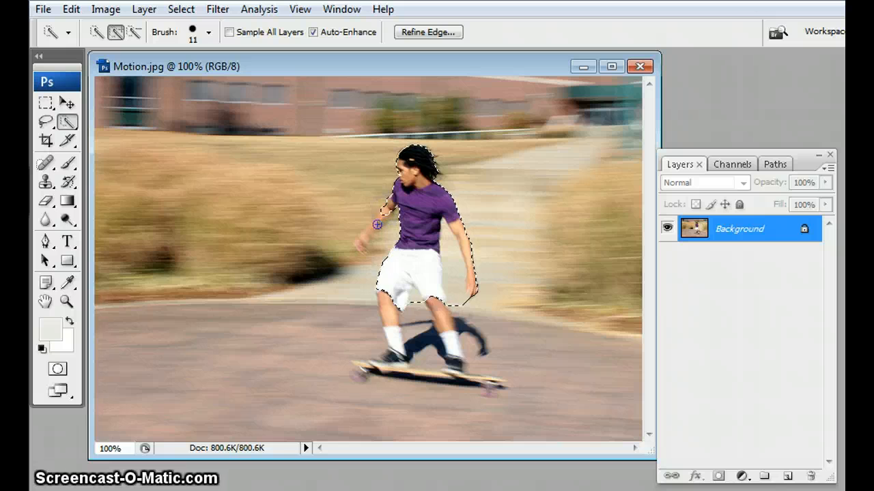
{"action": "left_click_drag", "start_coordinate": [385, 211], "coordinate": [376, 223]}
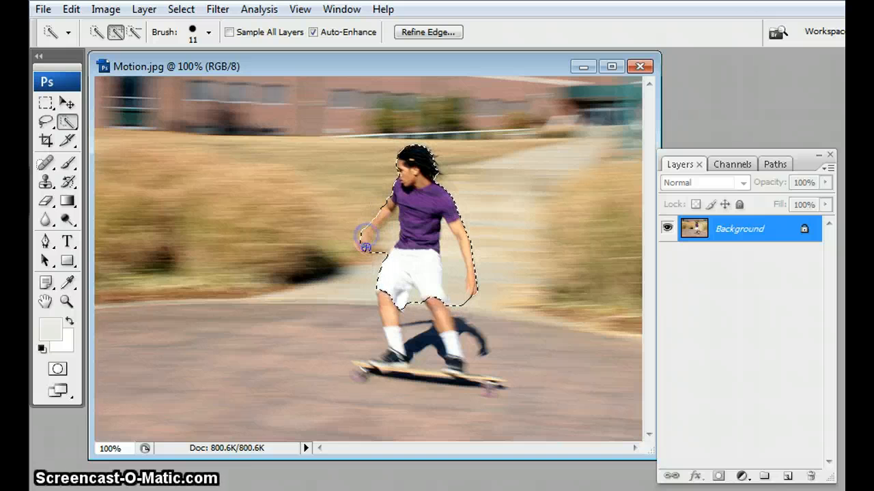
{"action": "left_click_drag", "start_coordinate": [366, 242], "coordinate": [355, 246]}
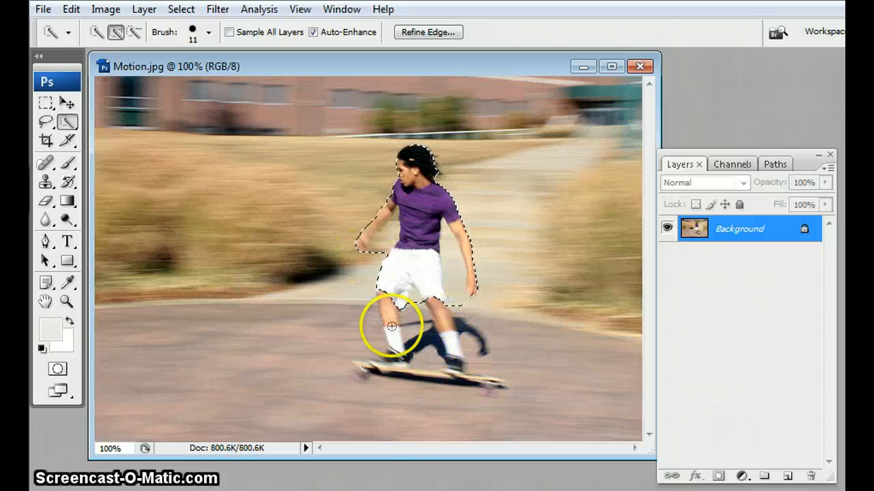
- Extend the selection over the skateboarder's legs, socks, shoes and the shadow on the pavement behind him
{"action": "left_click_drag", "start_coordinate": [386, 316], "coordinate": [394, 362]}
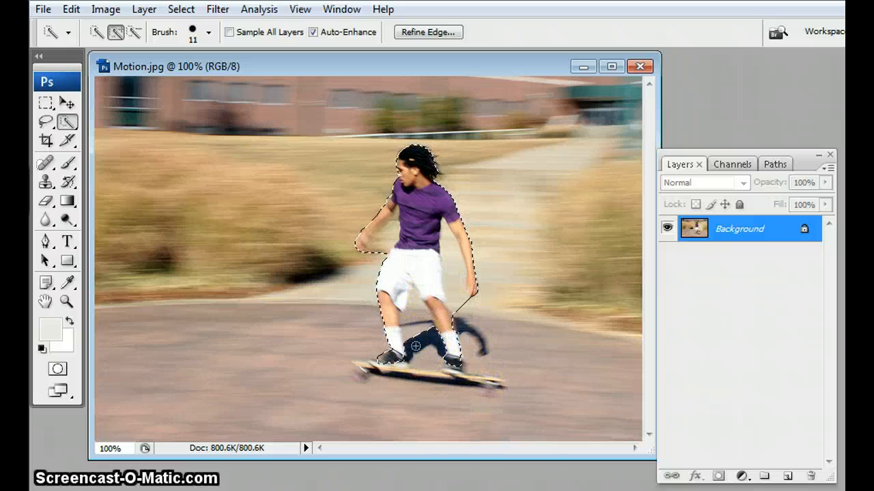
{"action": "left_click", "coordinate": [486, 340]}
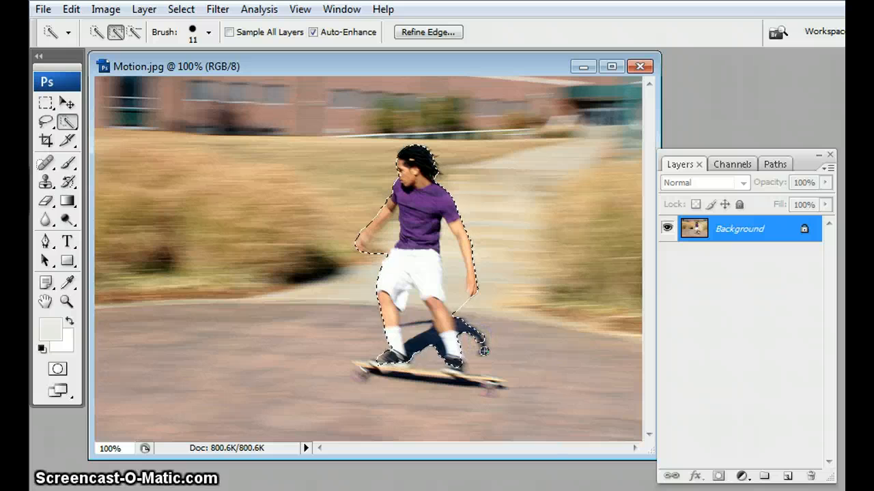
{"action": "left_click", "coordinate": [482, 346]}
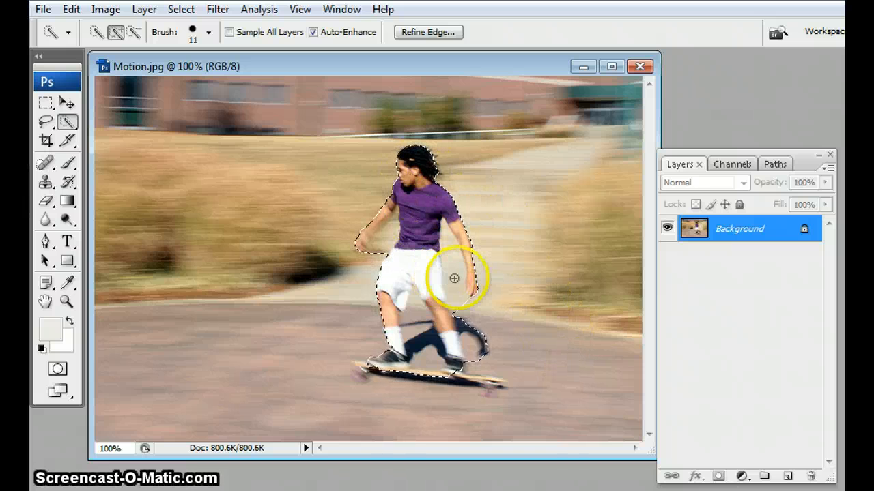
- Subtract the background beside the arms, the skateboard deck between the shoes, and the pavement inside the shadow's curve from the selection
{"action": "key", "text": "alt"}
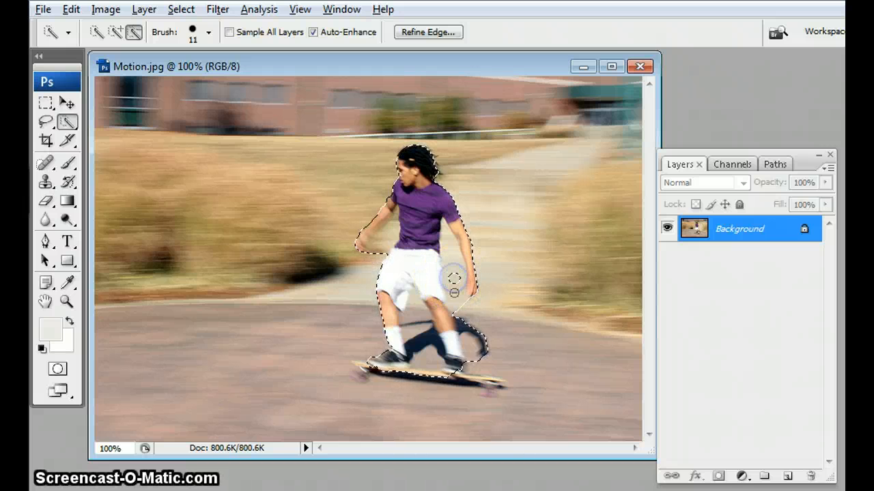
{"action": "left_click", "coordinate": [456, 297]}
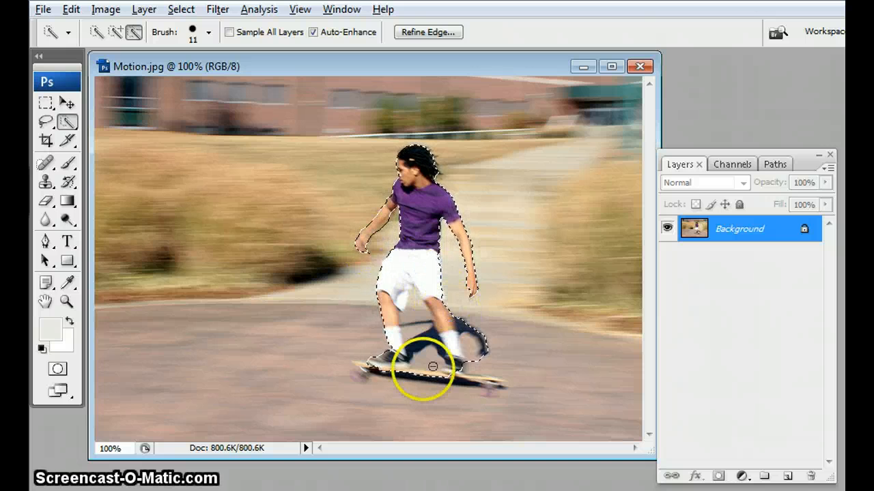
{"action": "mouse_move", "coordinate": [404, 372]}
{"action": "left_mouse_down"}
{"action": "mouse_move", "coordinate": [418, 358]}
{"action": "mouse_move", "coordinate": [427, 365]}
{"action": "left_mouse_up"}
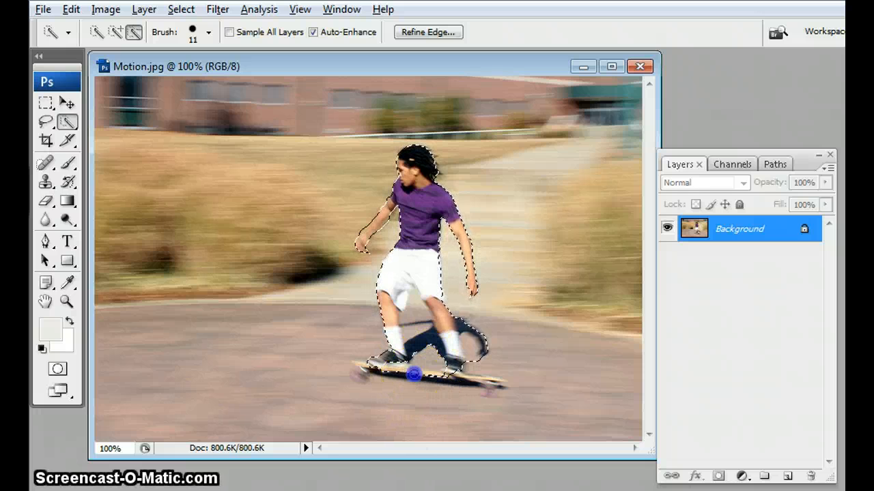
{"action": "left_click", "coordinate": [414, 374]}
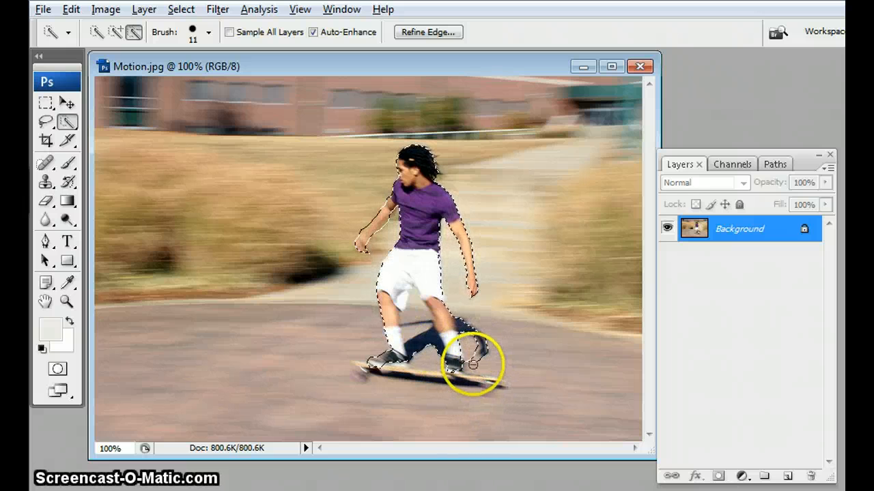
{"action": "left_click", "coordinate": [473, 361]}
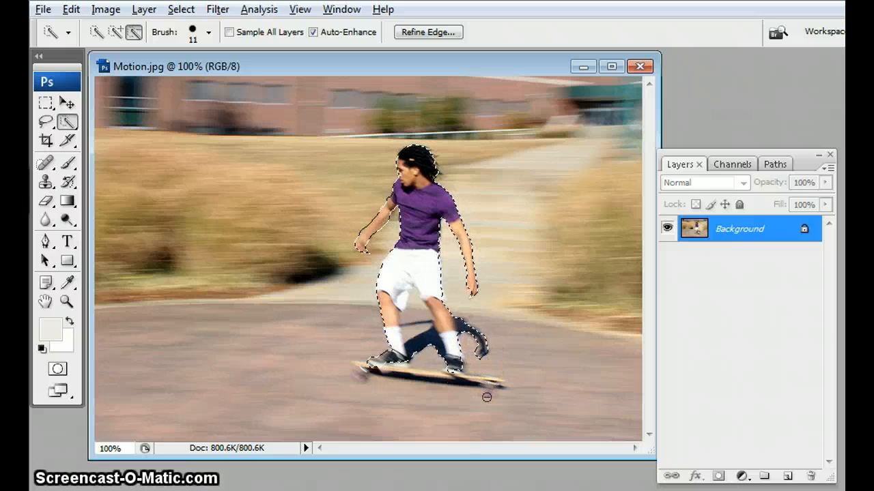
- Add the missed edge of the shoe on the board's nose and the shadow between the legs to the selection
{"action": "key", "text": "alt"}
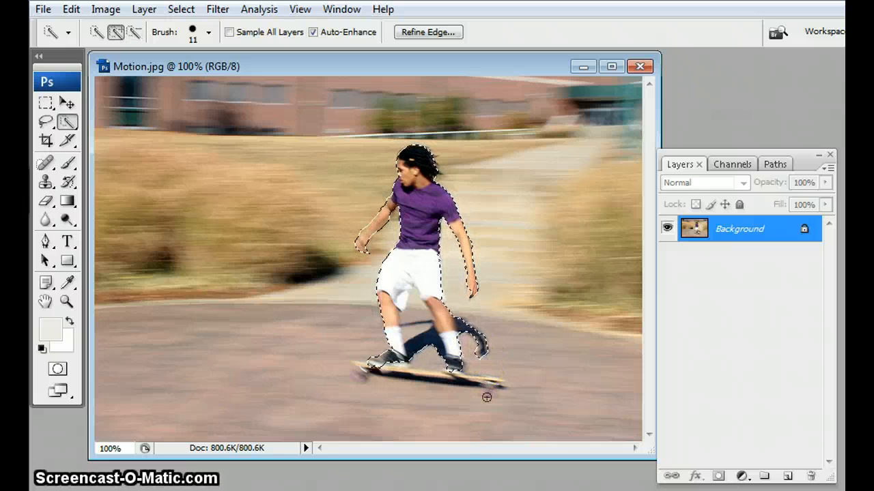
{"action": "mouse_move", "coordinate": [487, 397]}
{"action": "left_mouse_down"}
{"action": "mouse_move", "coordinate": [482, 376]}
{"action": "mouse_move", "coordinate": [414, 370]}
{"action": "left_mouse_up"}
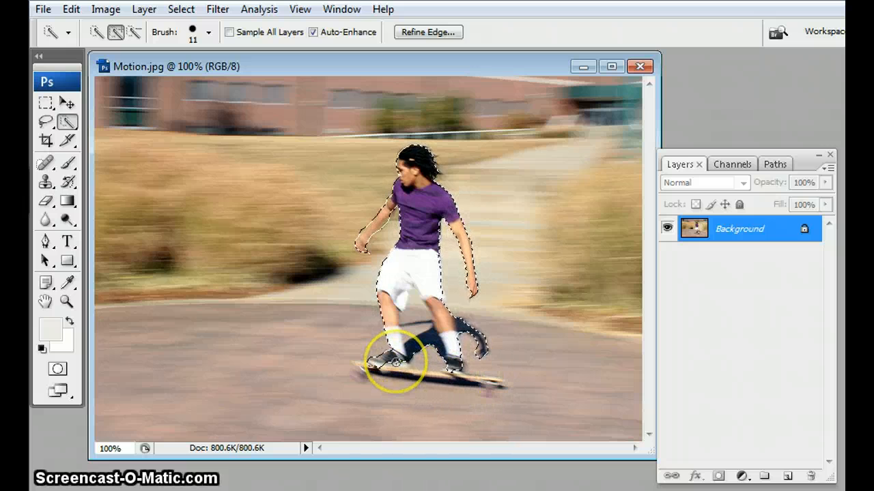
{"action": "mouse_move", "coordinate": [550, 364]}
{"action": "left_mouse_down"}
{"action": "mouse_move", "coordinate": [503, 382]}
{"action": "mouse_move", "coordinate": [444, 379]}
{"action": "mouse_move", "coordinate": [432, 346]}
{"action": "left_mouse_up"}
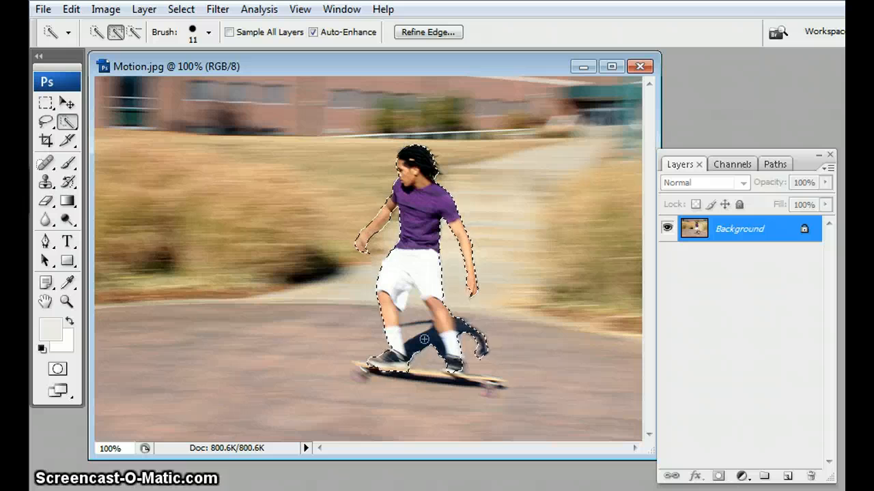
{"action": "left_click_drag", "start_coordinate": [420, 324], "coordinate": [419, 318]}
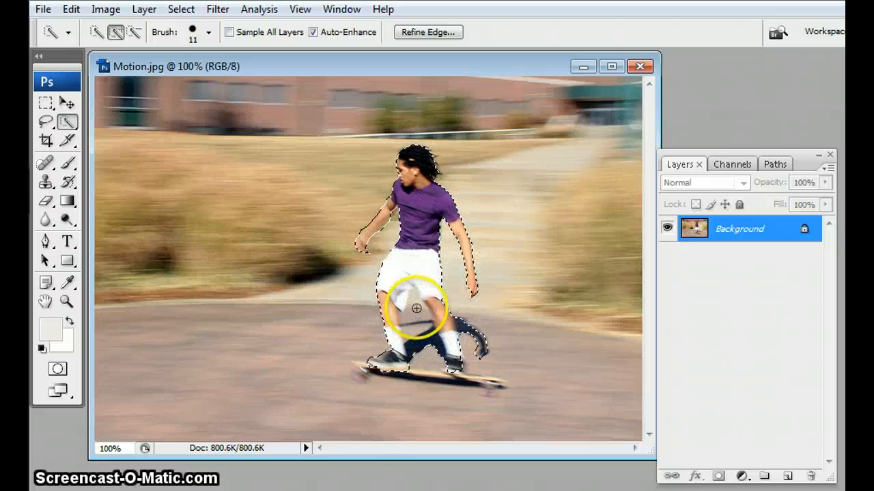
- Refine the selection between the legs, subtracting the background gap below the shorts while keeping the shadow's thin arm
{"action": "key", "text": "alt"}
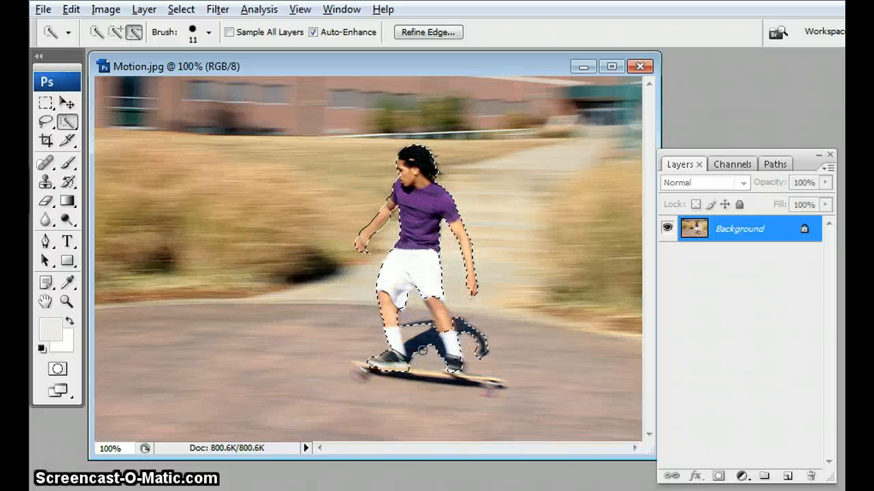
{"action": "left_click_drag", "start_coordinate": [422, 349], "coordinate": [473, 352]}
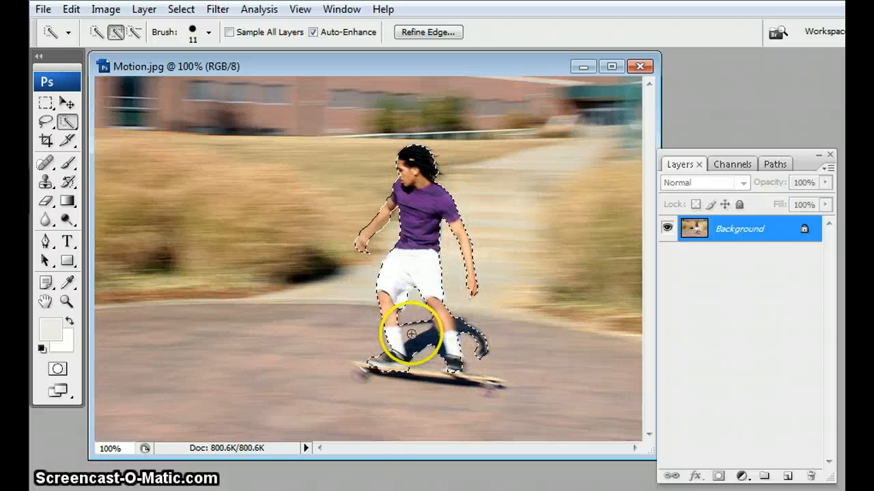
{"action": "key", "text": "alt"}
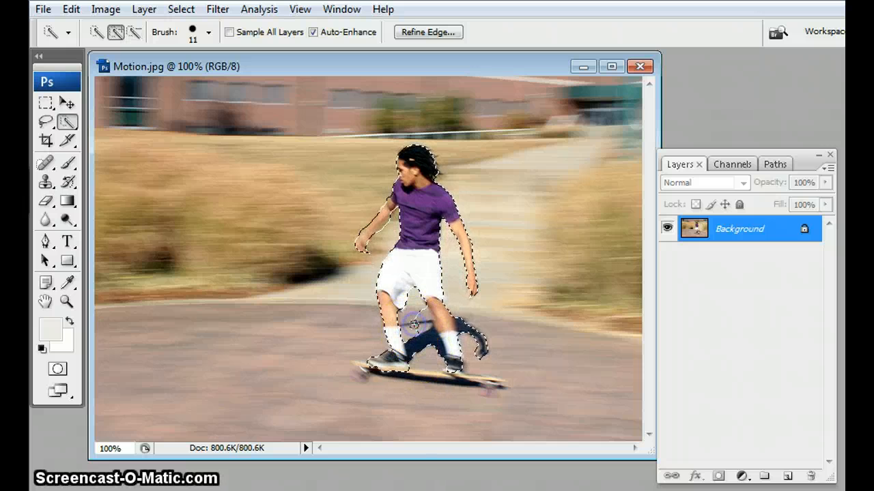
{"action": "mouse_move", "coordinate": [418, 326]}
{"action": "left_mouse_down"}
{"action": "mouse_move", "coordinate": [400, 321]}
{"action": "mouse_move", "coordinate": [417, 326]}
{"action": "left_mouse_up"}
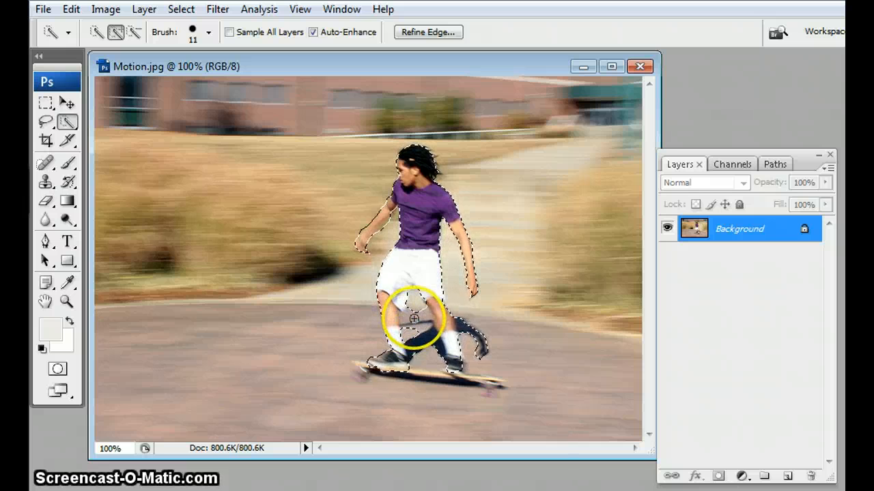
{"action": "key", "text": "alt"}
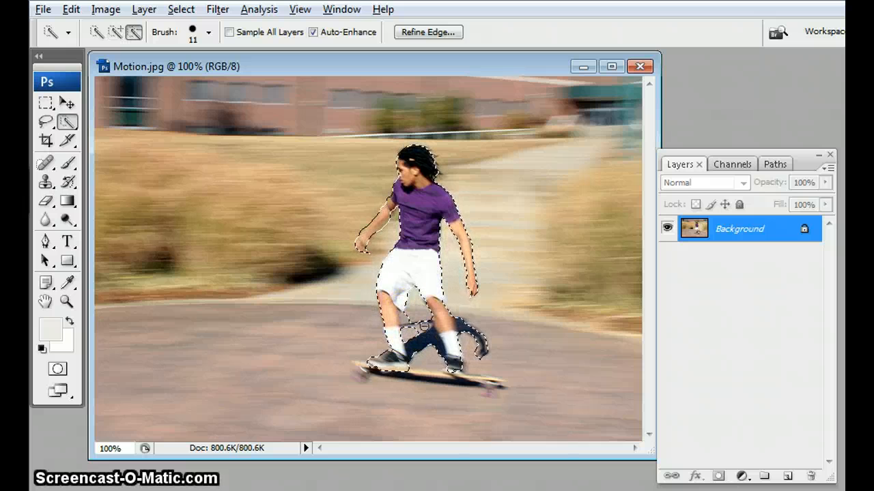
{"action": "left_click", "coordinate": [405, 318]}
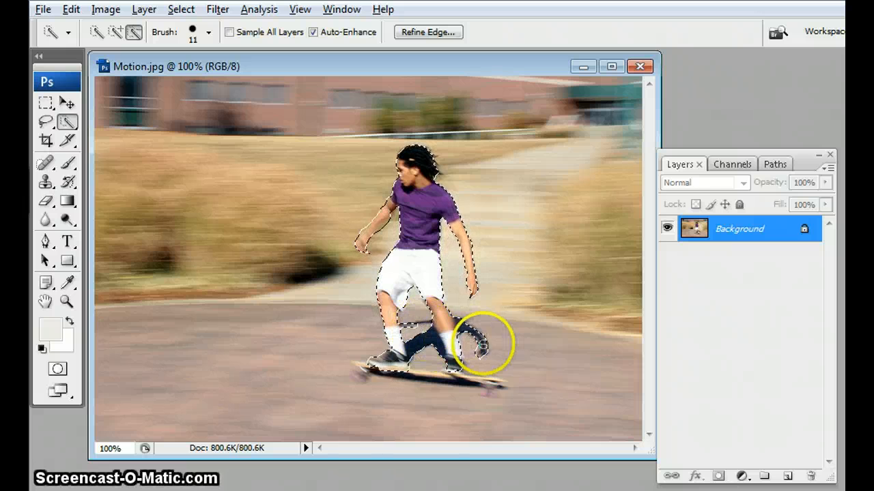
{"action": "left_click", "coordinate": [423, 326]}
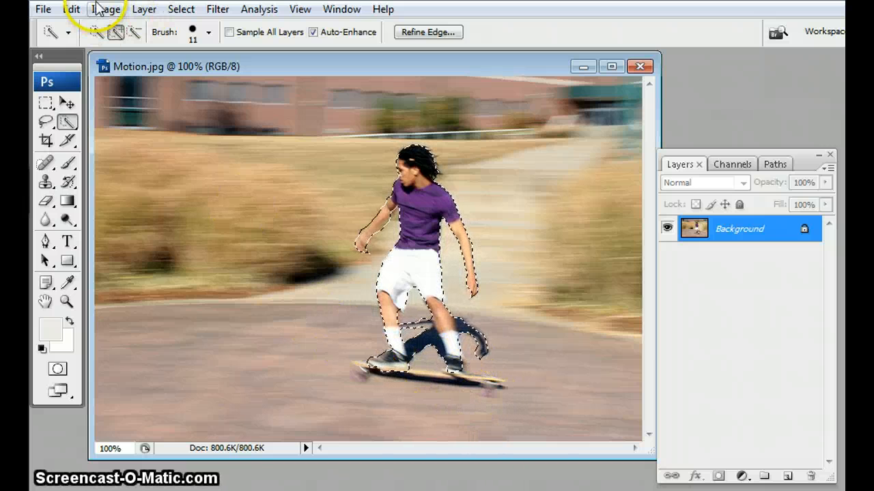
- Copy the selected skateboarder, paste him onto a new layer, and check the cutout by temporarily hiding the Background layer
{"action": "left_click", "coordinate": [71, 9]}
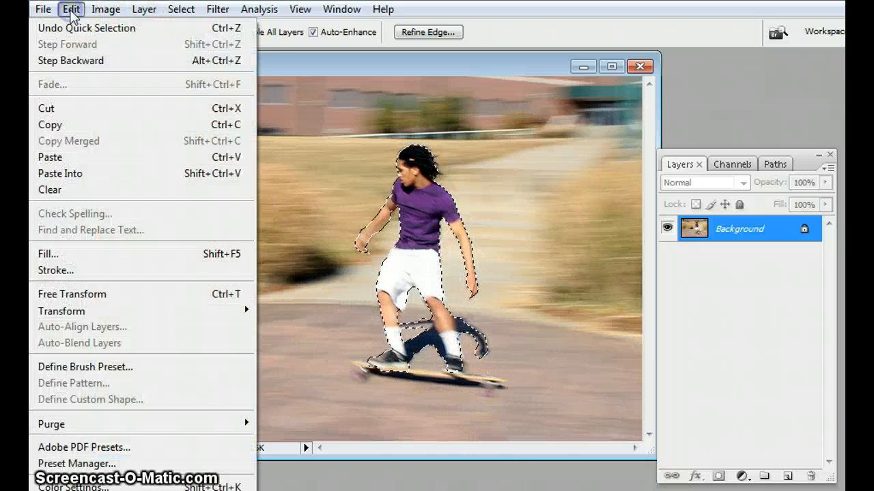
{"action": "left_click", "coordinate": [77, 131]}
{"action": "left_click", "coordinate": [71, 11]}
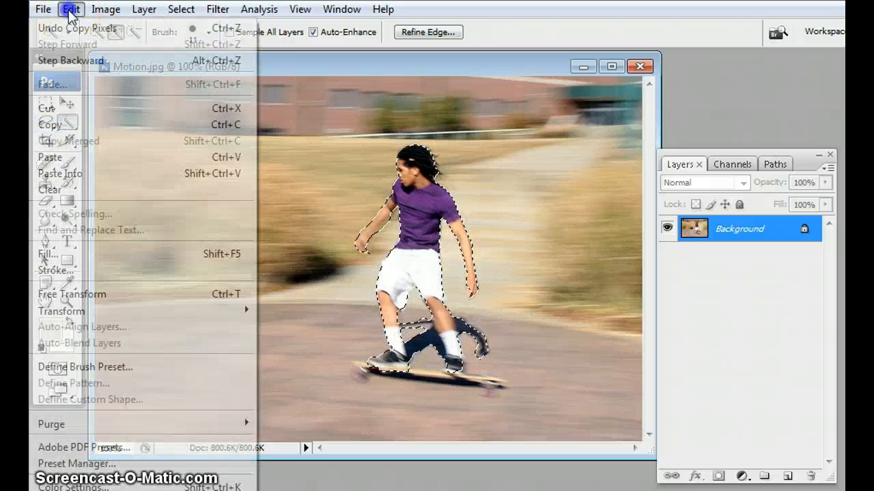
{"action": "left_click", "coordinate": [117, 157]}
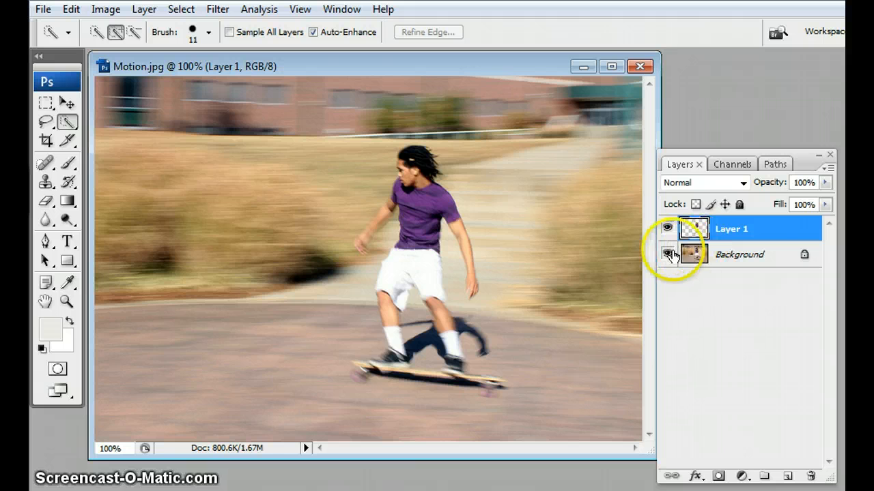
{"action": "left_click", "coordinate": [666, 255]}
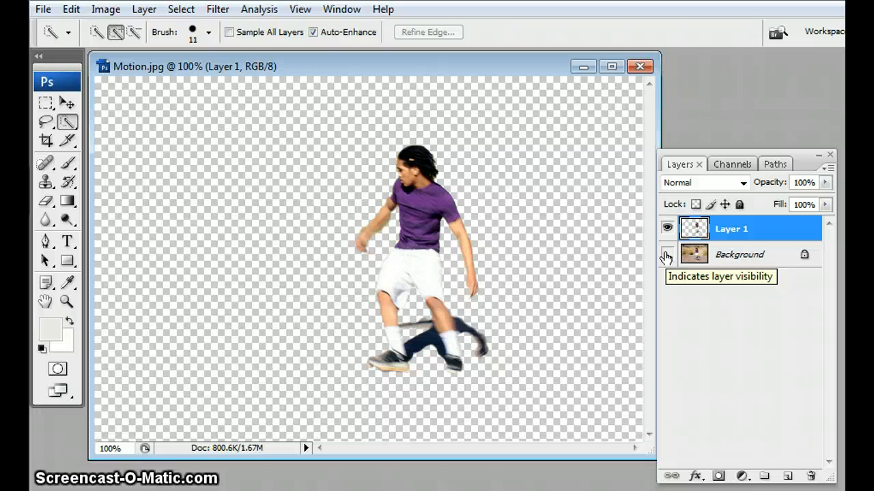
{"action": "left_click", "coordinate": [668, 255]}
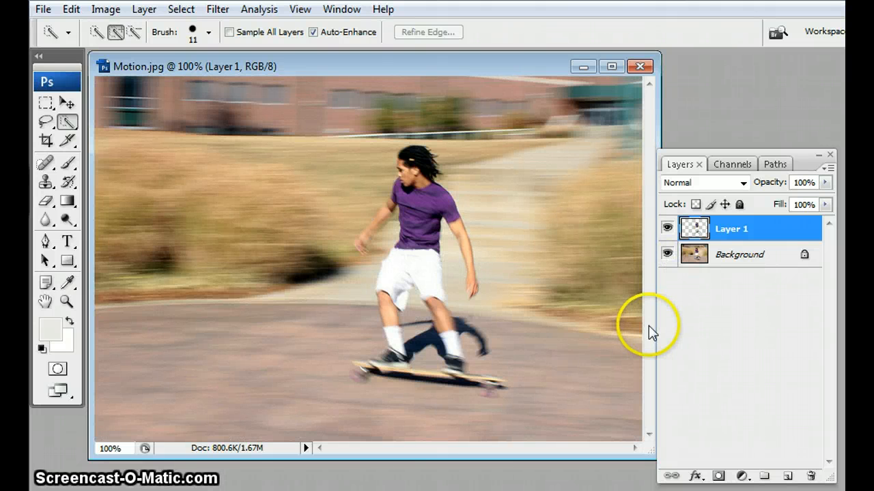
- Move the pasted skateboarder horizontally to the left so the copy stands beside the original
{"action": "left_click", "coordinate": [66, 103]}
{"action": "left_click_drag", "start_coordinate": [440, 266], "coordinate": [292, 263]}
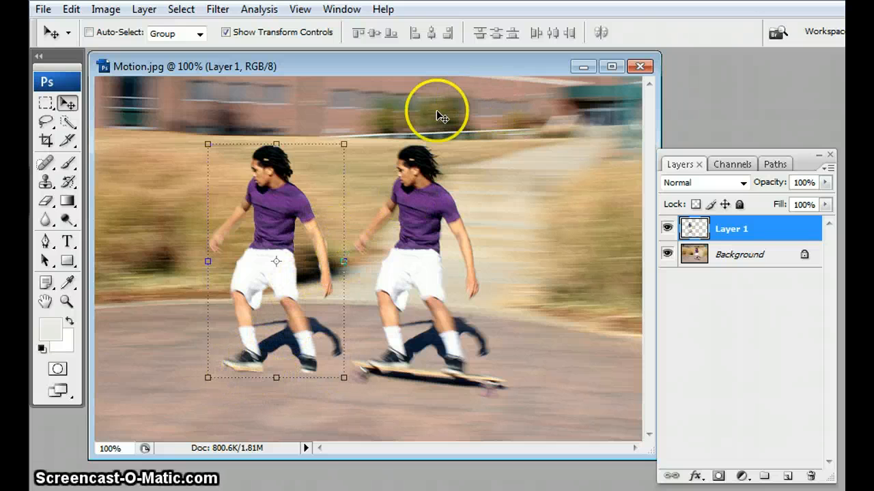
{"action": "left_click", "coordinate": [67, 301]}
{"action": "left_click", "coordinate": [294, 224]}
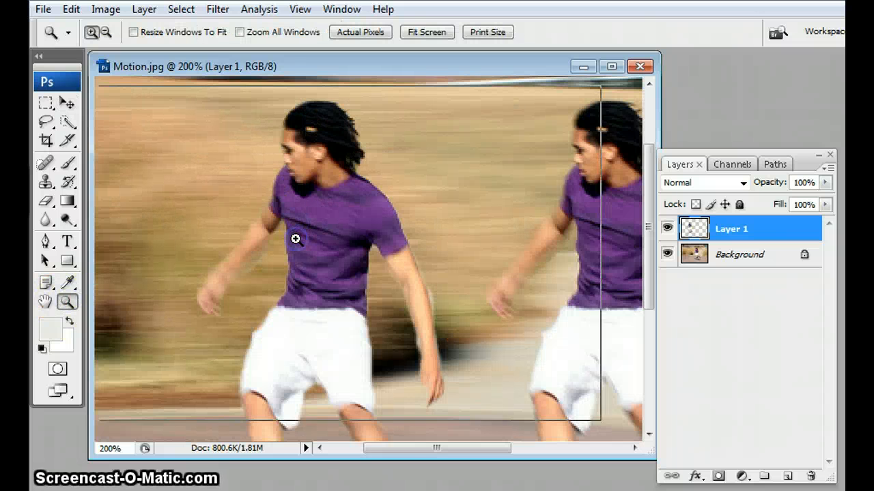
{"action": "left_click", "coordinate": [294, 238]}
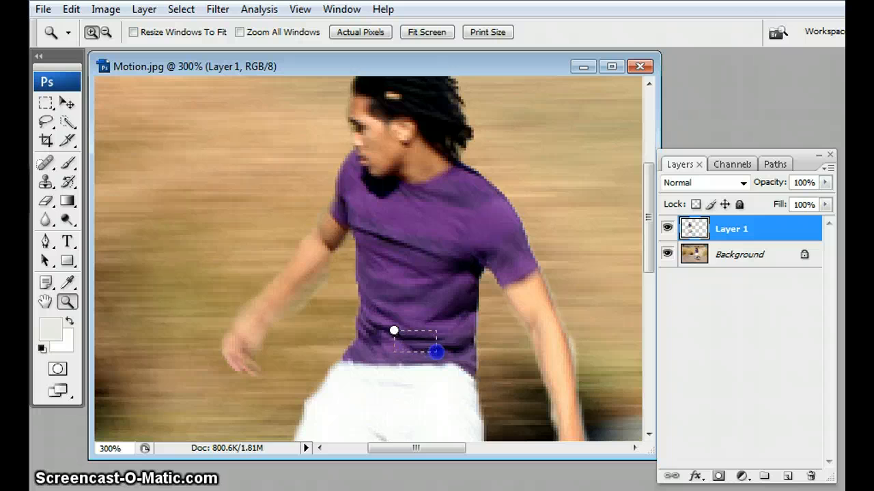
{"action": "left_click_drag", "start_coordinate": [394, 330], "coordinate": [436, 352]}
{"action": "key", "text": "ctrl+z"}
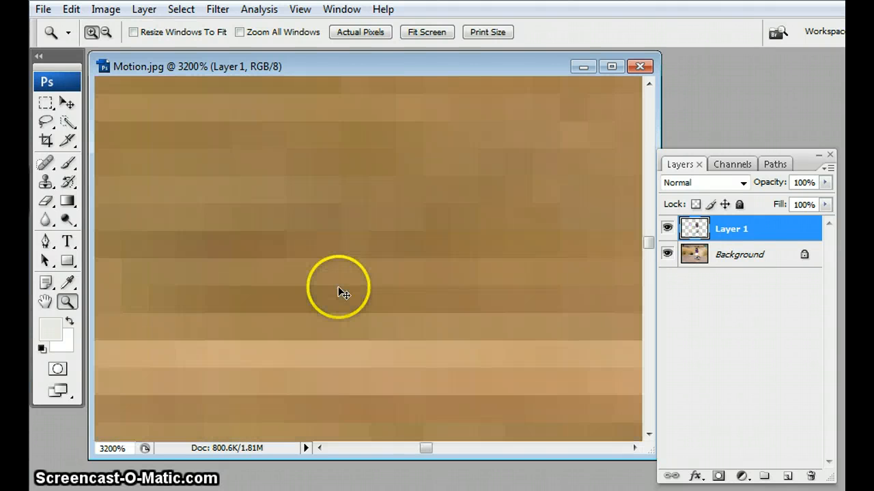
{"action": "key", "text": "ctrl+z"}
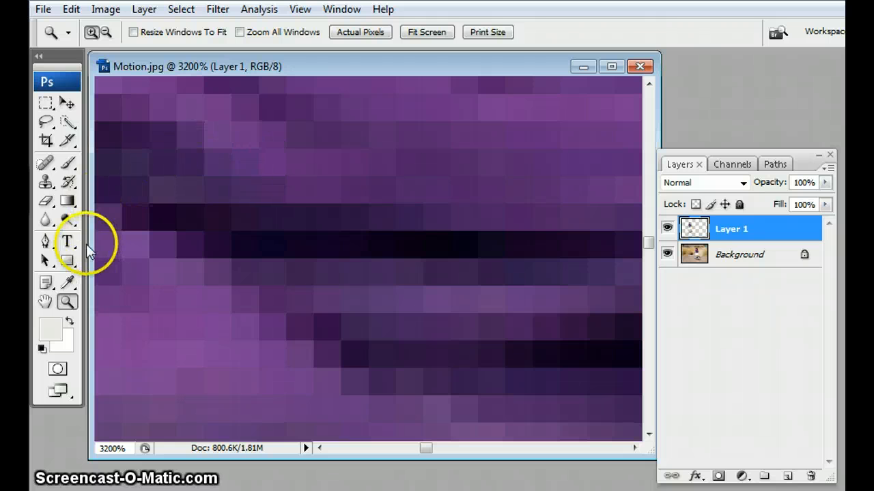
- Move the pasted skateboarder on Layer 1 farther to the left and slightly upward
{"action": "left_click", "coordinate": [67, 302]}
{"action": "left_click", "coordinate": [212, 250], "text": "alt"}
{"action": "left_click", "coordinate": [212, 249], "text": "alt"}
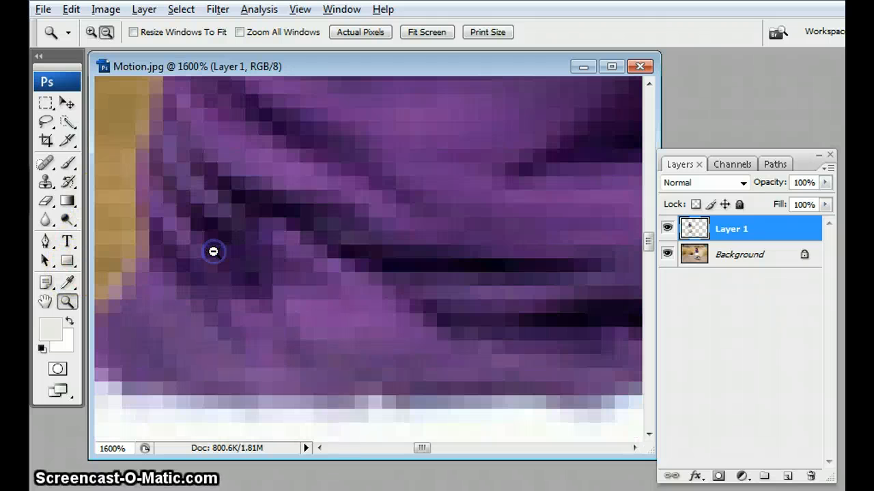
{"action": "left_click", "coordinate": [213, 251], "text": "alt"}
{"action": "left_click", "coordinate": [214, 252], "text": "alt"}
{"action": "left_click", "coordinate": [214, 252], "text": "alt"}
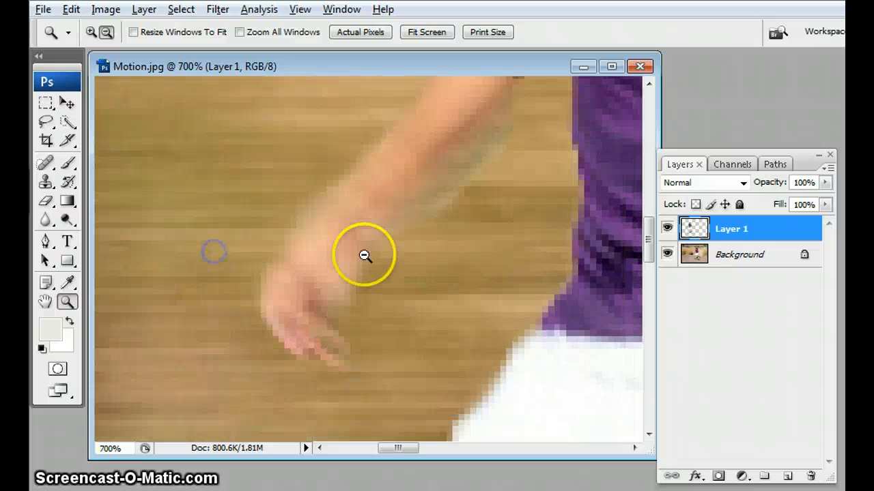
{"action": "left_click", "coordinate": [513, 298], "text": "alt"}
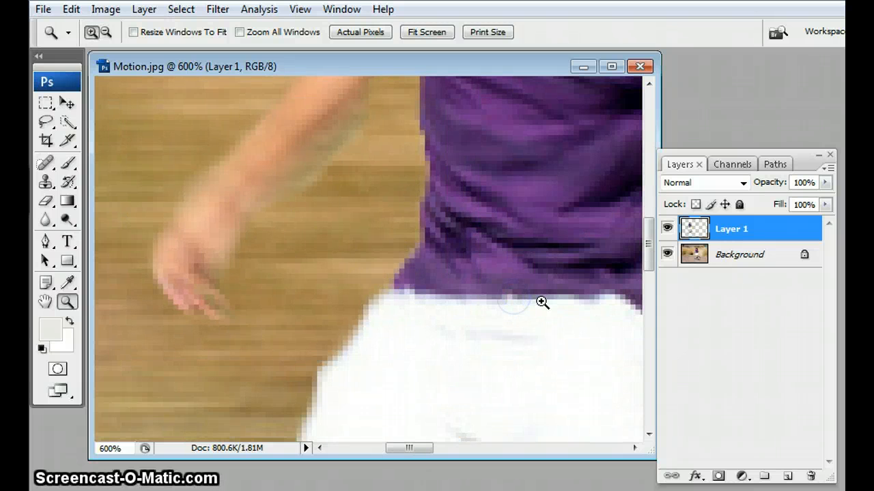
{"action": "left_click", "coordinate": [67, 103]}
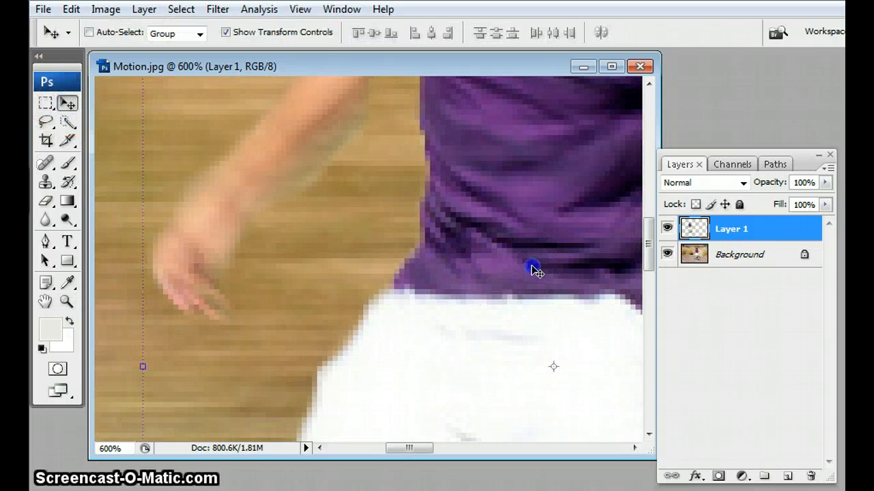
{"action": "left_click_drag", "start_coordinate": [532, 267], "coordinate": [194, 220]}
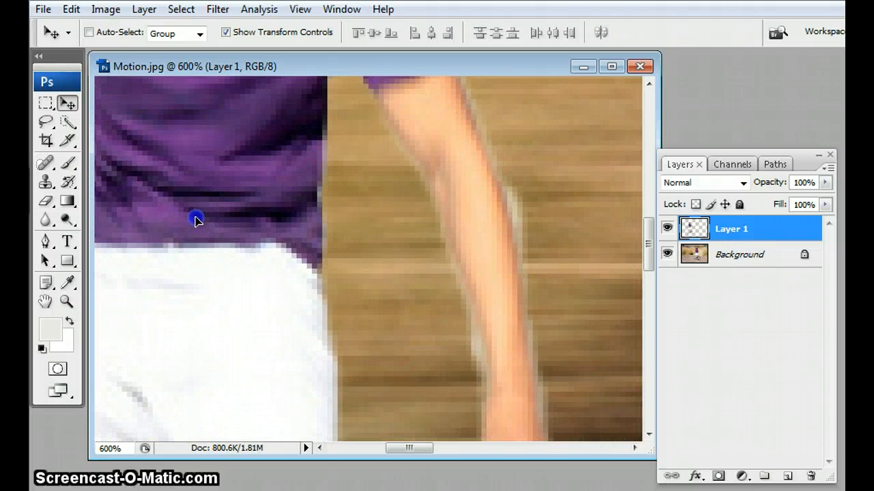
- Erase the pale fringe along the outer edge of the copy's forearm using an 8 px hard Eraser brush
{"action": "left_click", "coordinate": [47, 202]}
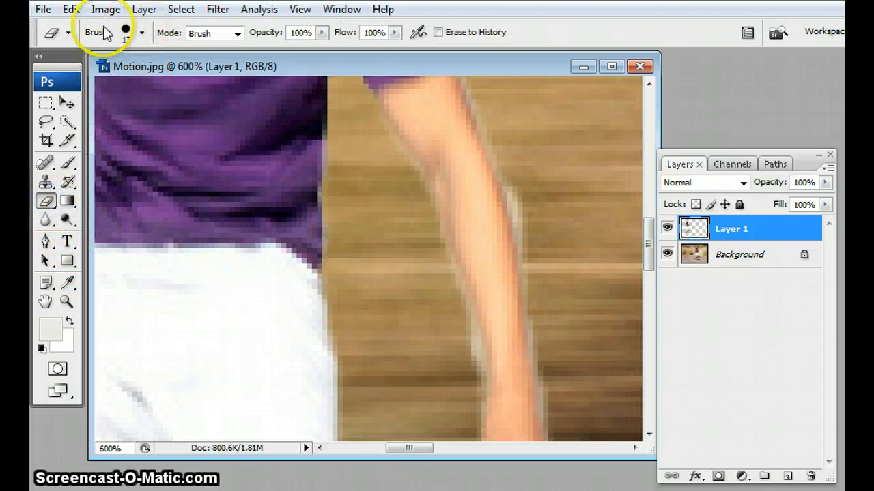
{"action": "left_click", "coordinate": [142, 32]}
{"action": "left_click", "coordinate": [63, 80]}
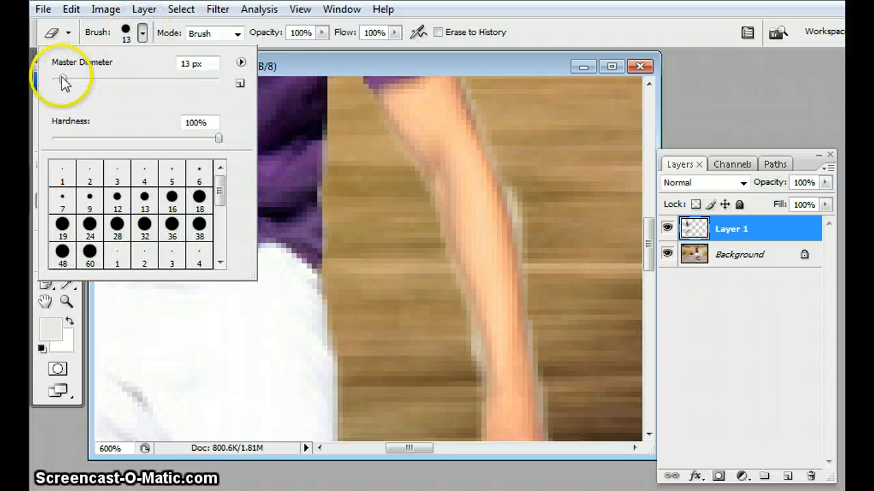
{"action": "left_click_drag", "start_coordinate": [62, 80], "coordinate": [62, 81]}
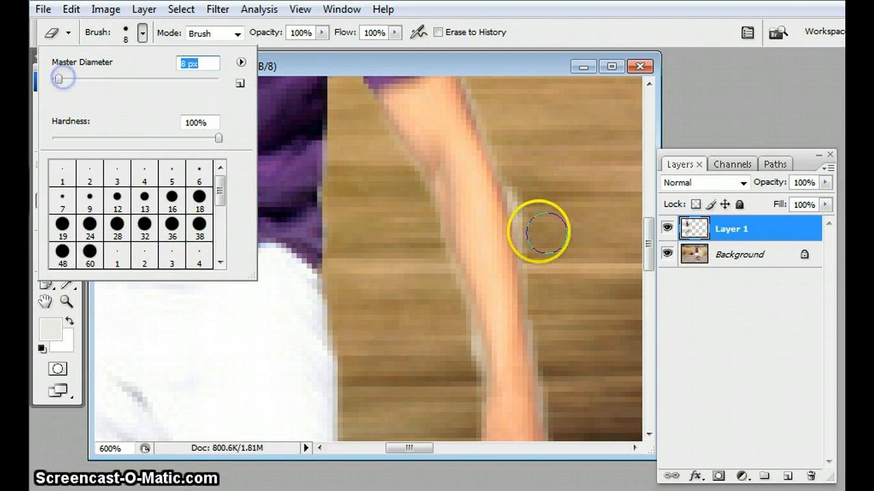
{"action": "left_click", "coordinate": [532, 218]}
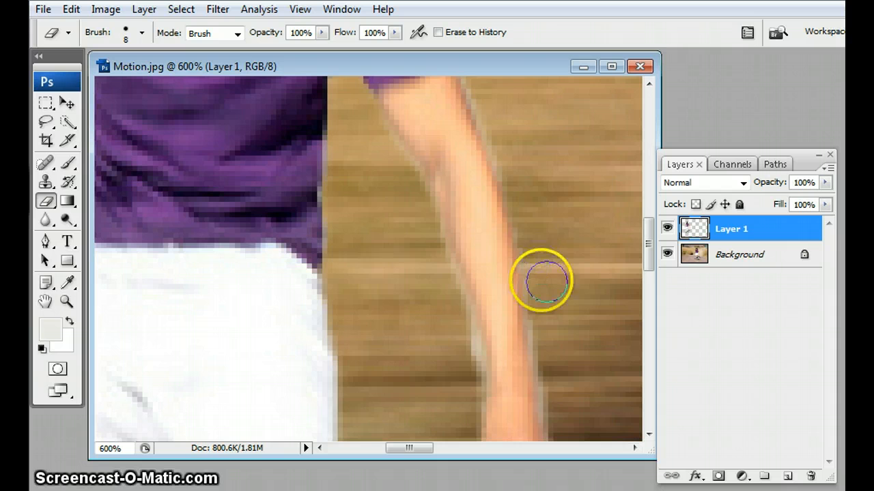
{"action": "left_click", "coordinate": [538, 278]}
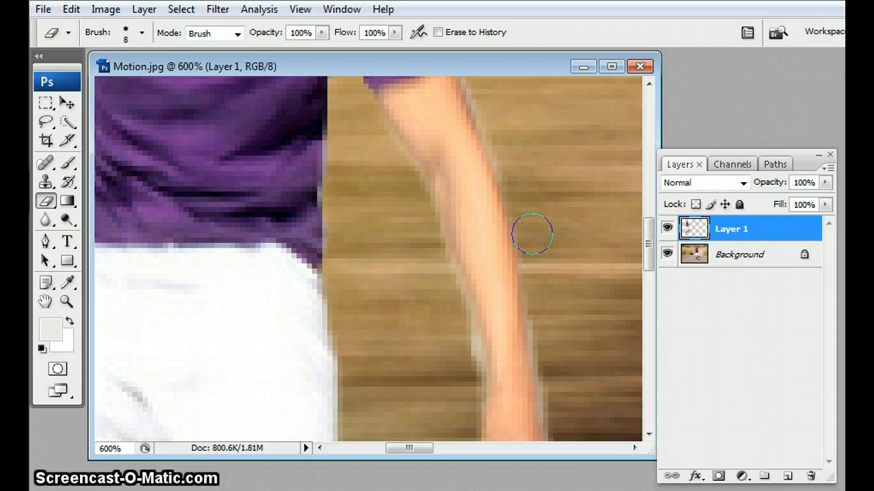
- Erase the leftover fringe along the inner edge of the same forearm, on the side facing the shorts
{"action": "left_click", "coordinate": [464, 354]}
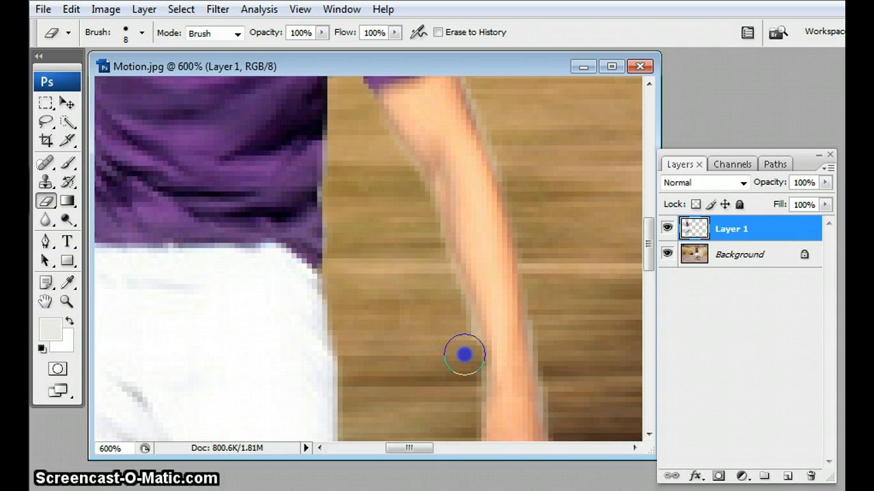
{"action": "left_click", "coordinate": [462, 370]}
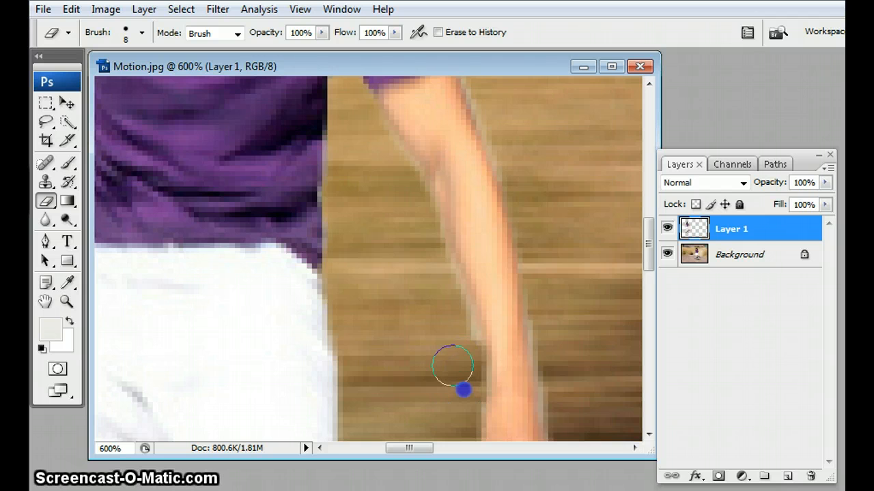
{"action": "left_click", "coordinate": [455, 335]}
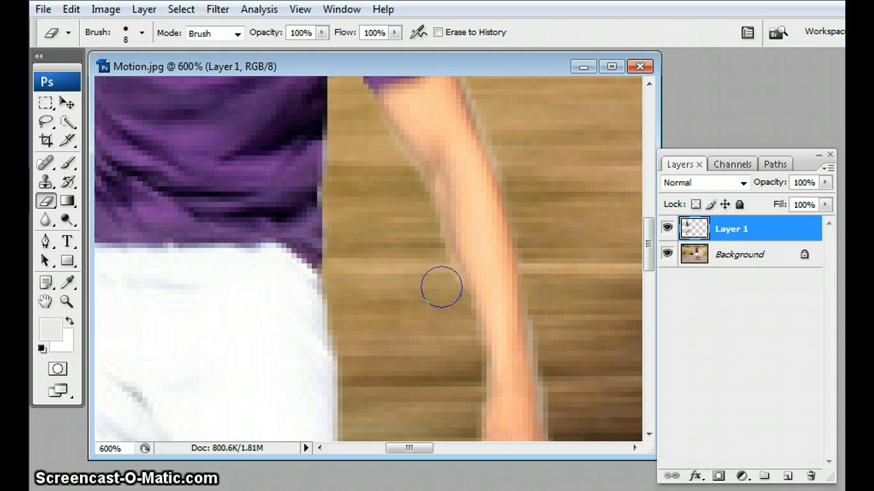
{"action": "left_click", "coordinate": [441, 287]}
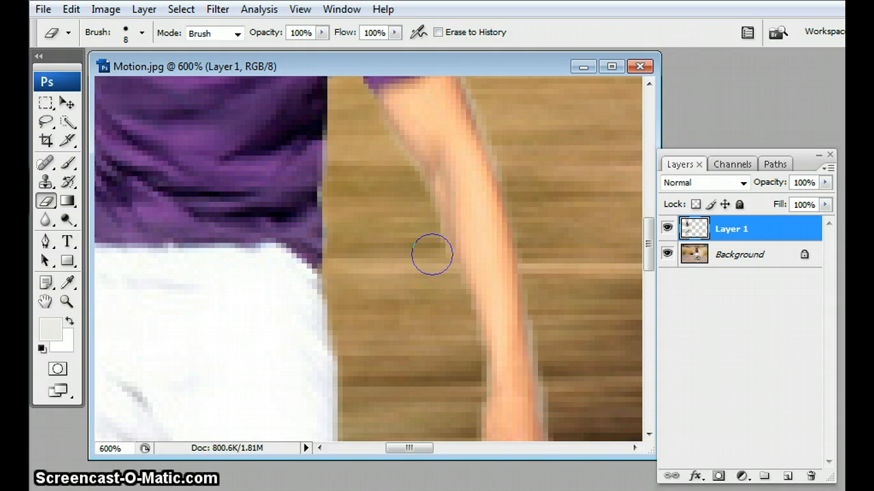
{"action": "left_click", "coordinate": [570, 332]}
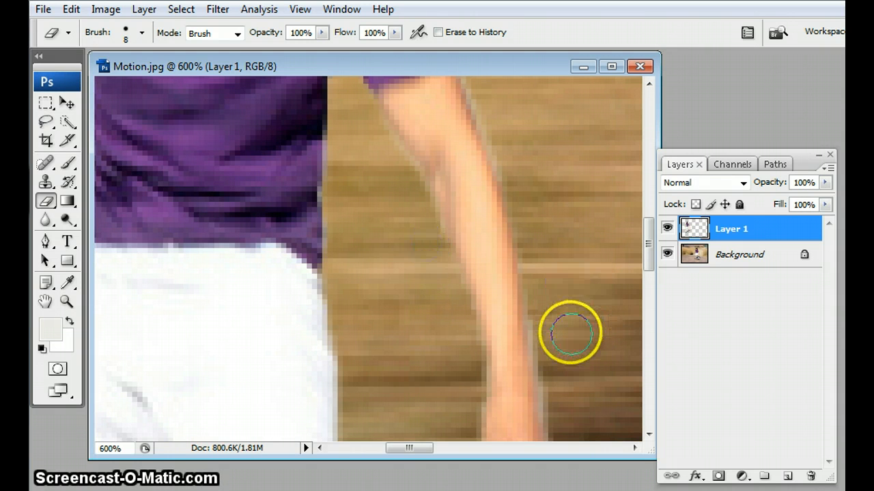
- Examine the cleaned-up copy beside the original with the whole image in view at 100%
{"action": "left_click", "coordinate": [66, 302]}
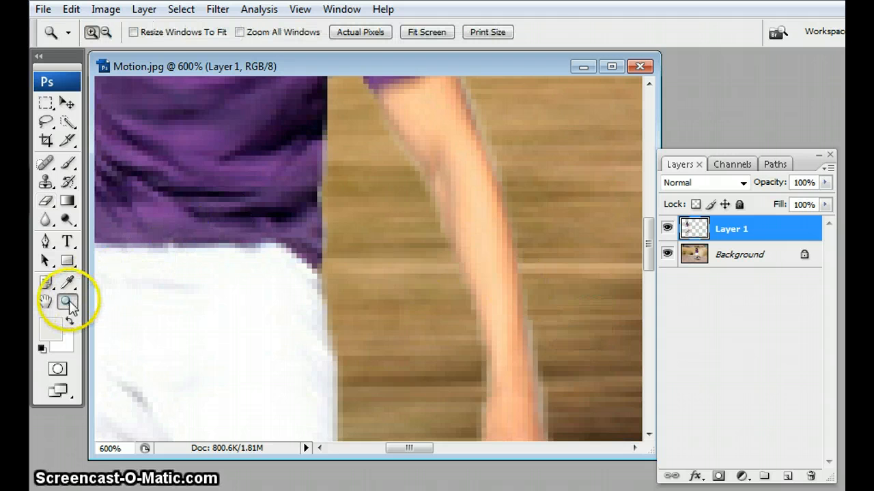
{"action": "left_click", "coordinate": [487, 290], "text": "alt"}
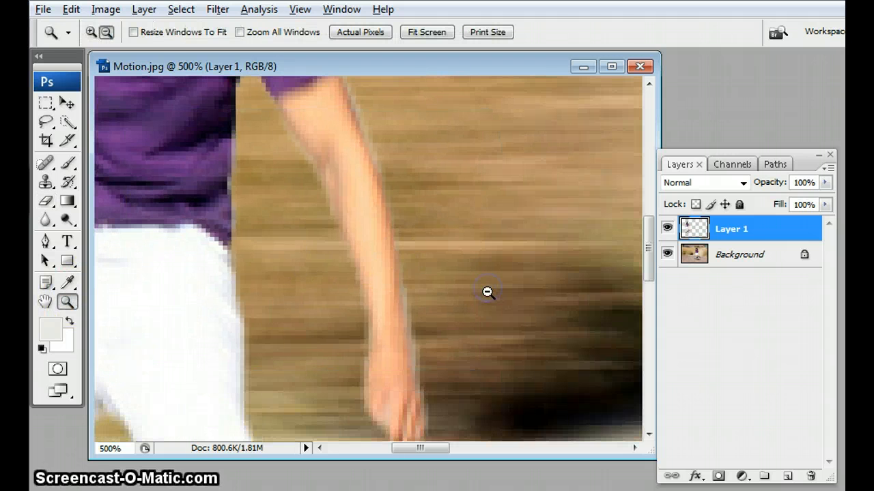
{"action": "left_click", "coordinate": [487, 291], "text": "alt"}
{"action": "left_click", "coordinate": [487, 292], "text": "alt"}
{"action": "left_click", "coordinate": [488, 292], "text": "alt"}
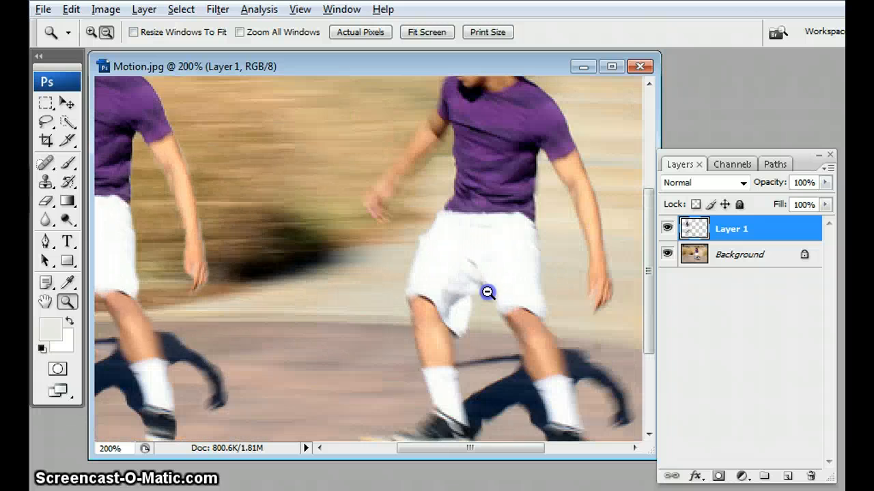
{"action": "left_click", "coordinate": [487, 291], "text": "alt"}
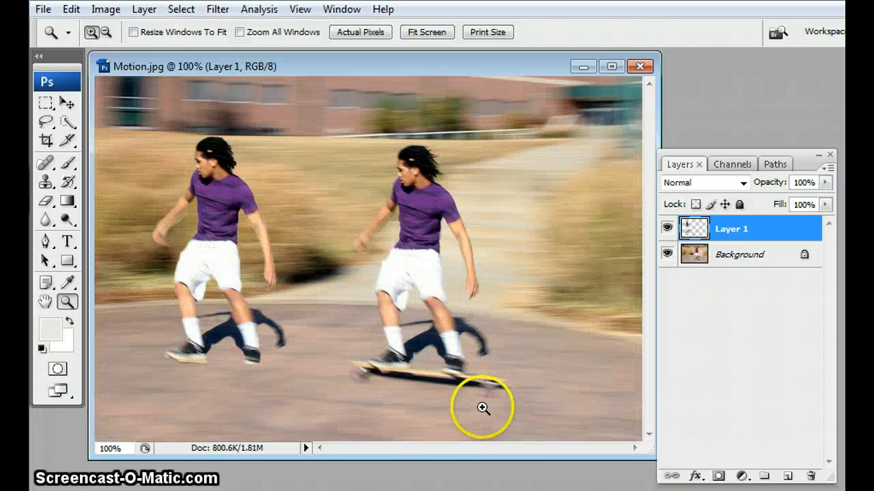